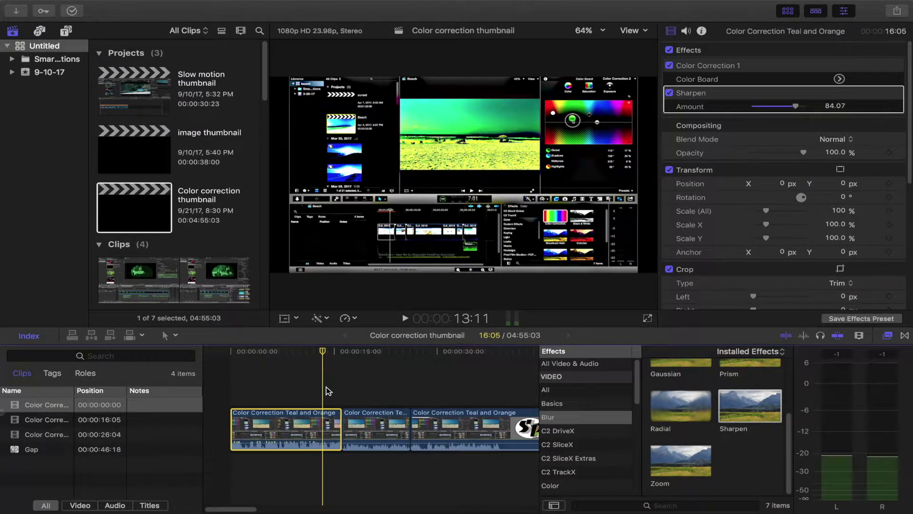
Compare the first clip's Color Correction and Sharpen with the second clip's plain look
{"action": "left_click", "coordinate": [322, 422]}
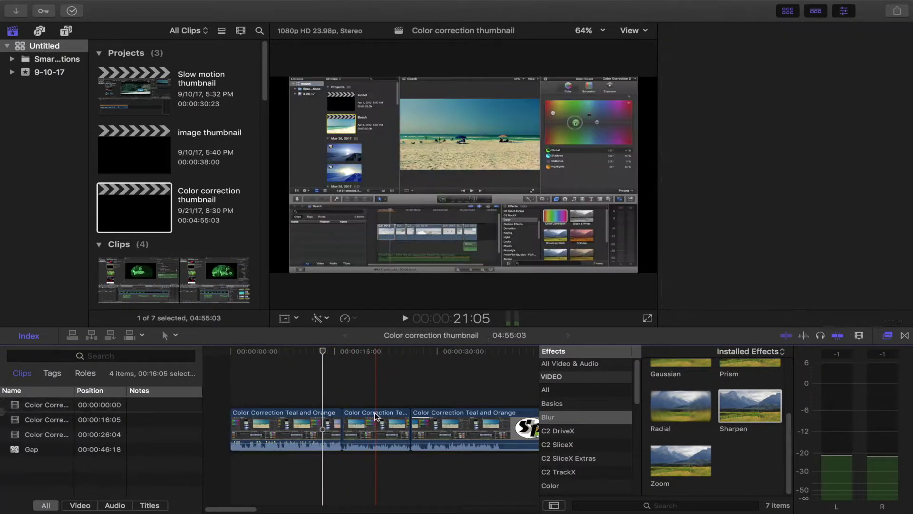
{"action": "left_click", "coordinate": [372, 421]}
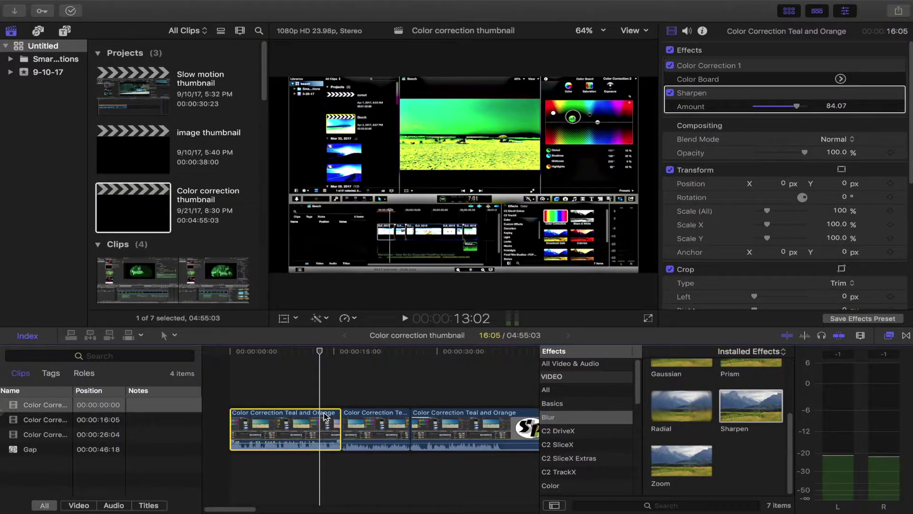
{"action": "left_click", "coordinate": [349, 391]}
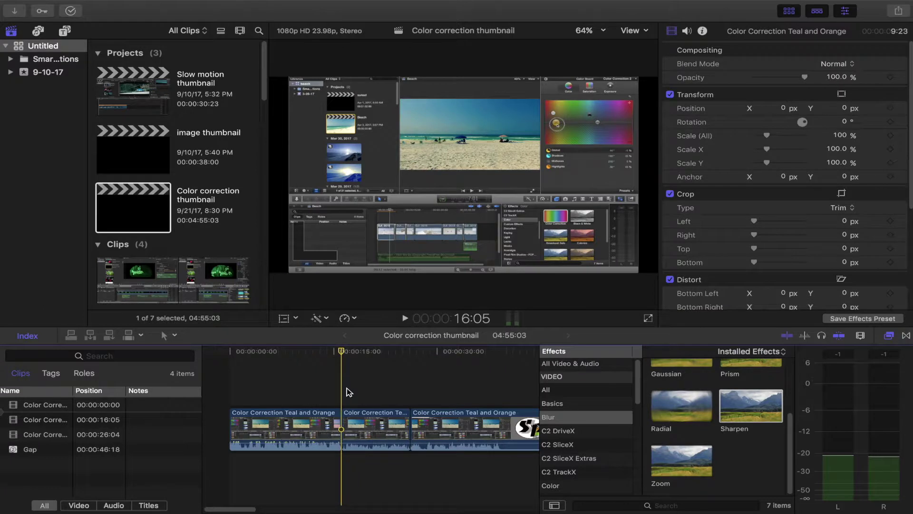
{"action": "left_click_drag", "start_coordinate": [365, 412], "coordinate": [349, 404]}
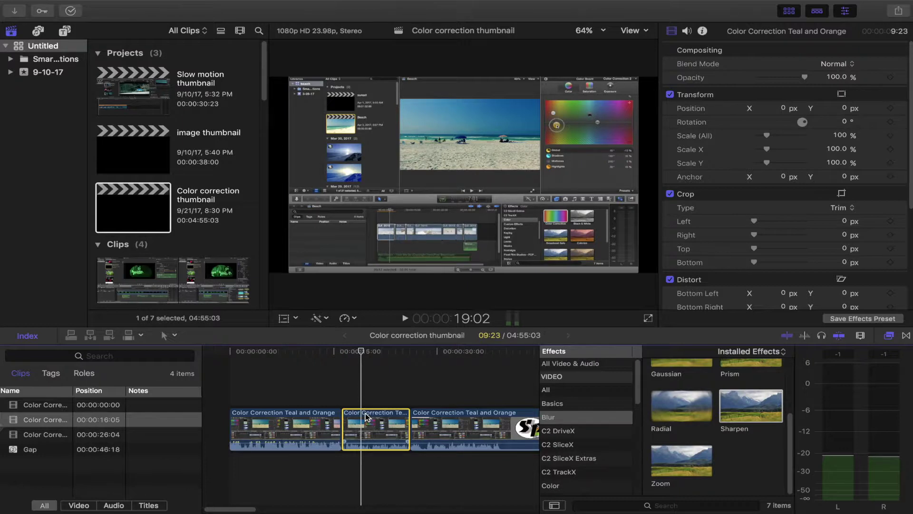
Paste Color Correction 1 and Sharpen 84.07 onto the second clip and preview the result
{"action": "left_click", "coordinate": [367, 416]}
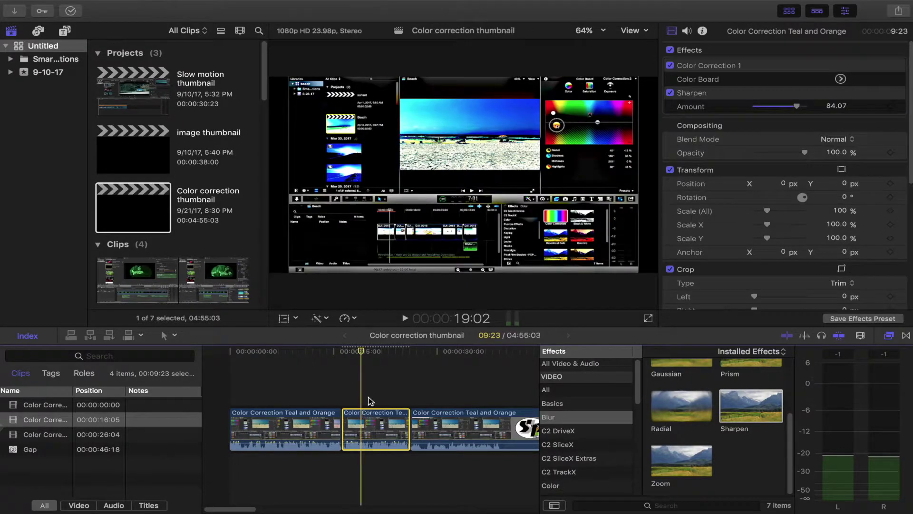
{"action": "left_click", "coordinate": [377, 388]}
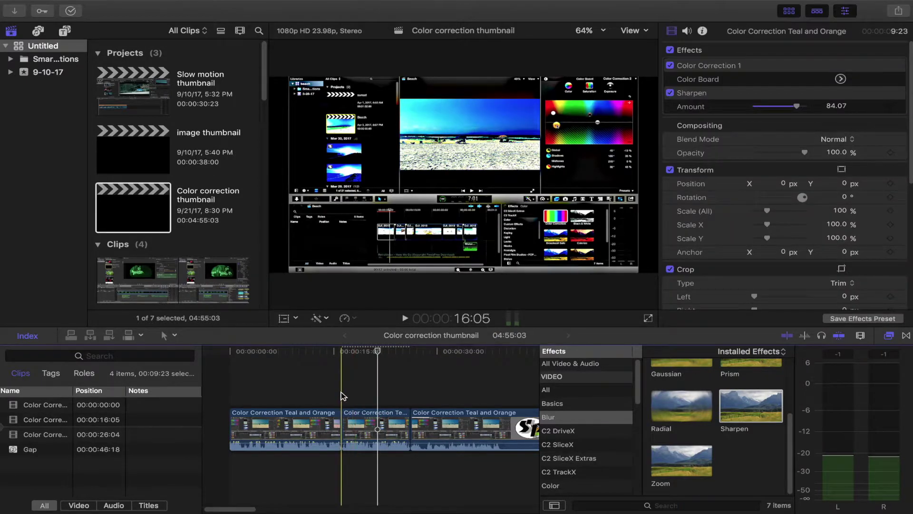
{"action": "left_click", "coordinate": [376, 428]}
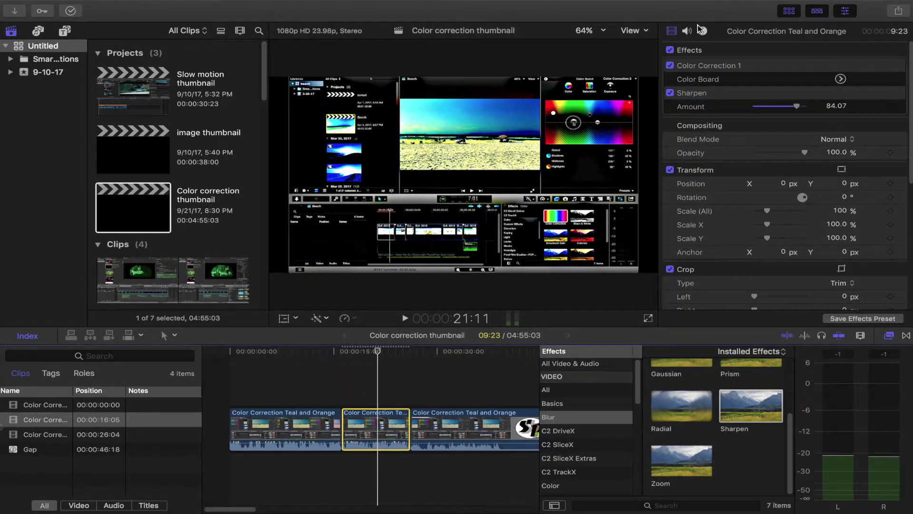
Check the audio effects in the Audio Inspector, comparing the first clip with the second
{"action": "left_click", "coordinate": [688, 32]}
{"action": "left_click", "coordinate": [295, 436]}
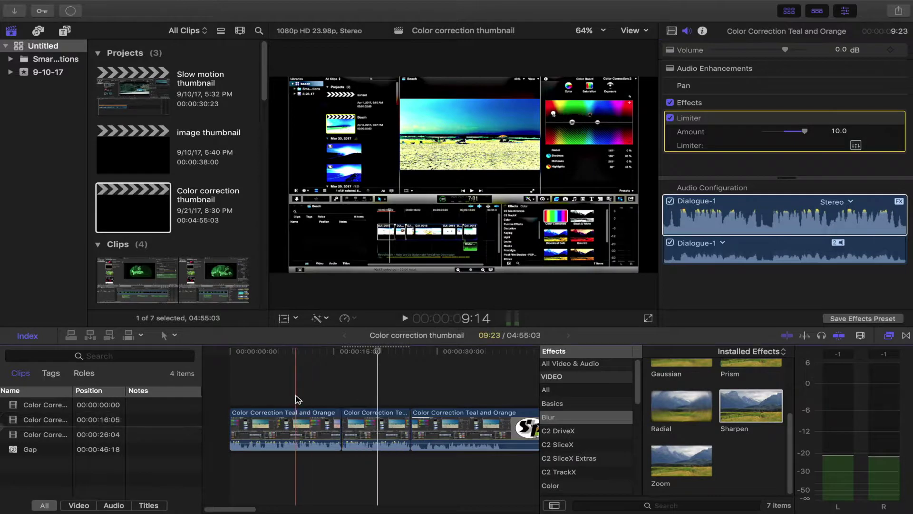
{"action": "left_click", "coordinate": [302, 436]}
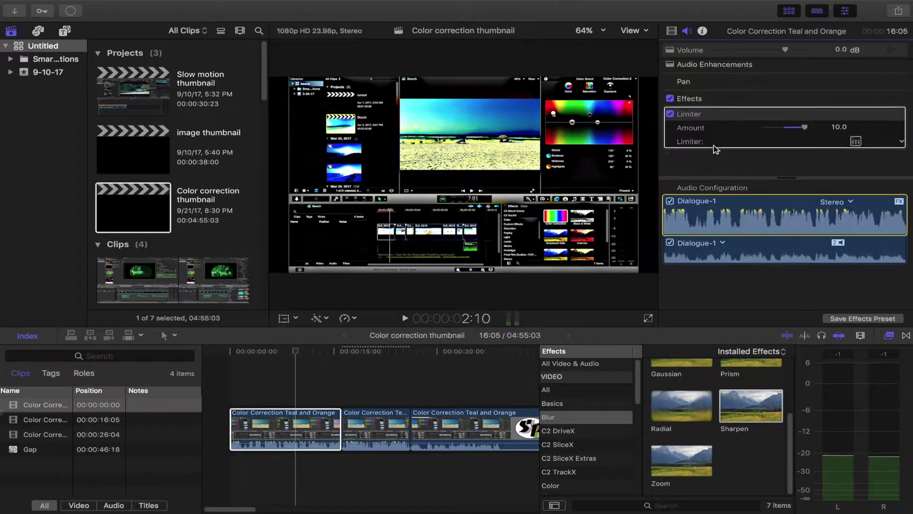
{"action": "left_click", "coordinate": [373, 428]}
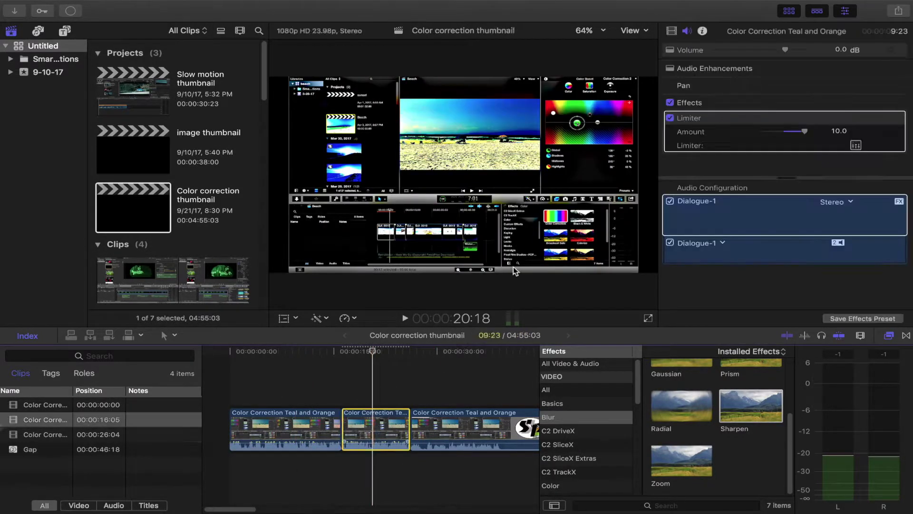
Delete the Limiter audio effect from the second clip and confirm it is gone
{"action": "left_click", "coordinate": [722, 119]}
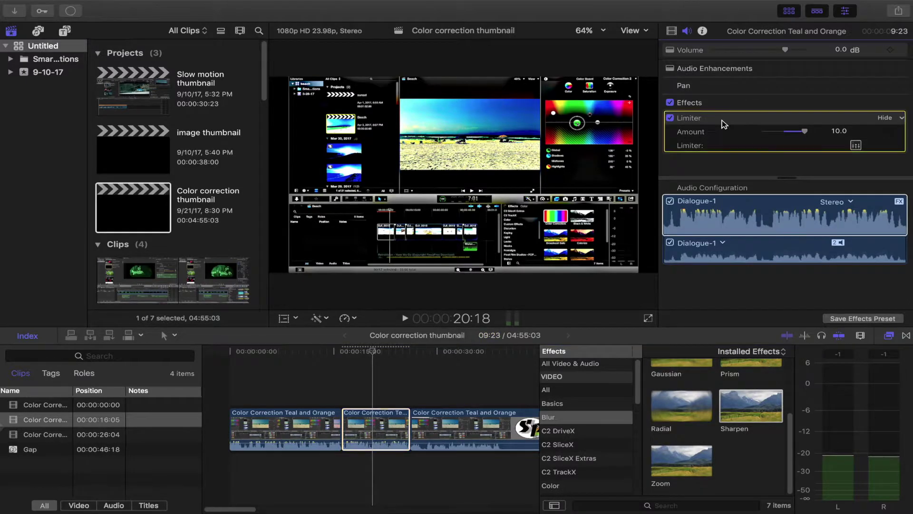
{"action": "key", "text": "Delete"}
{"action": "left_click", "coordinate": [376, 429]}
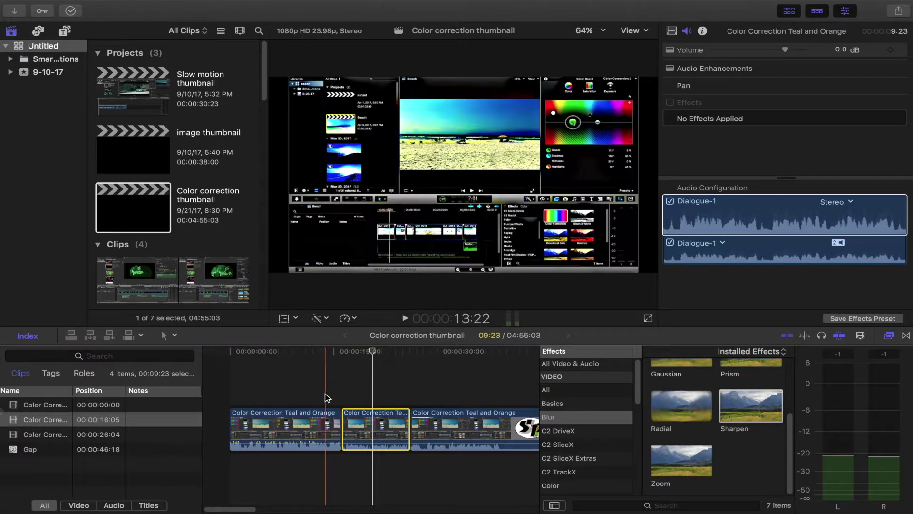
{"action": "left_click", "coordinate": [326, 400]}
Paste the first clip's effects, including Limiter 10.0, onto the second and third clips
{"action": "left_click", "coordinate": [326, 414]}
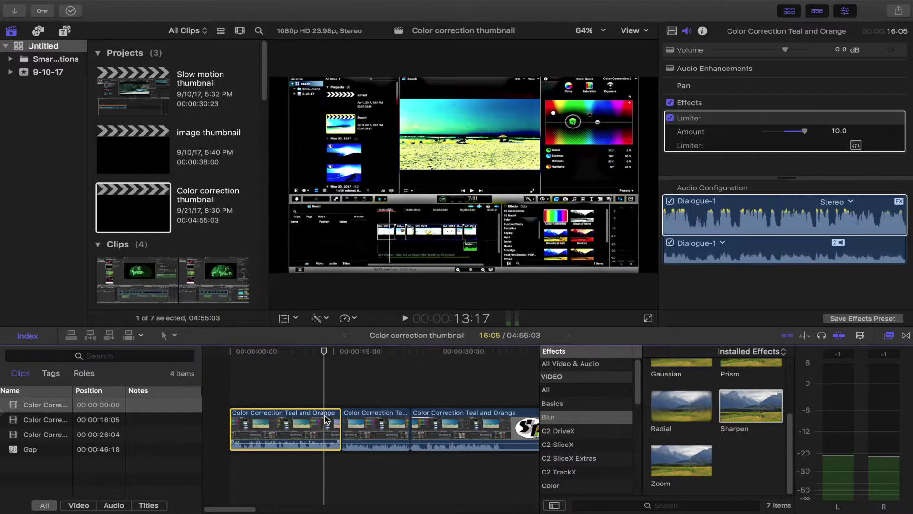
{"action": "scroll", "coordinate": [387, 383], "scroll_direction": "right", "scroll_amount": 5}
{"action": "left_click_drag", "start_coordinate": [290, 394], "coordinate": [366, 425]}
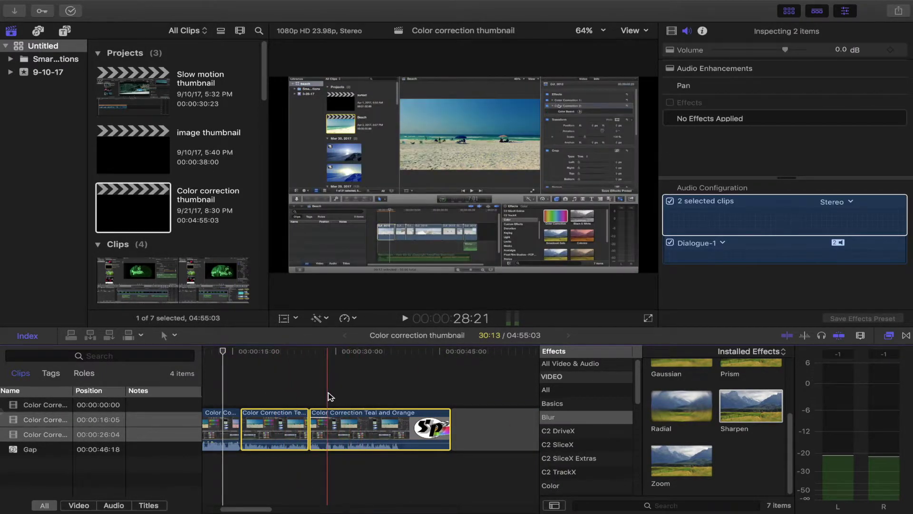
{"action": "key", "text": "alt+super+v"}
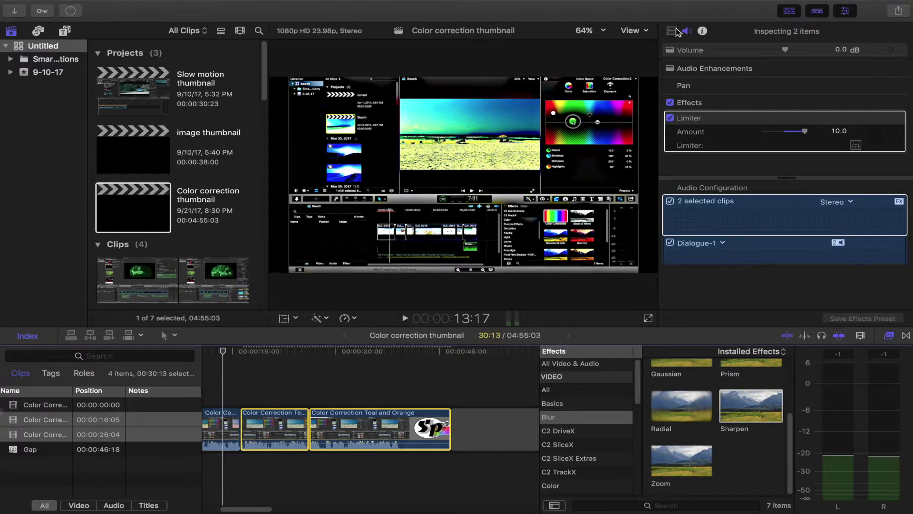
Verify in the Video Inspector that both clips carry Color Correction 1 and Sharpen 84.07
{"action": "left_click", "coordinate": [672, 30]}
{"action": "left_click", "coordinate": [350, 372]}
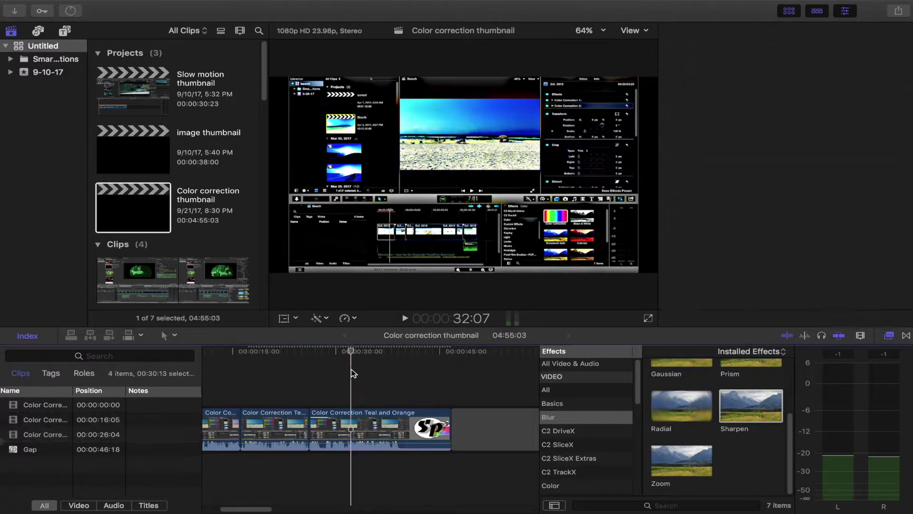
{"action": "left_click_drag", "start_coordinate": [350, 372], "coordinate": [266, 475]}
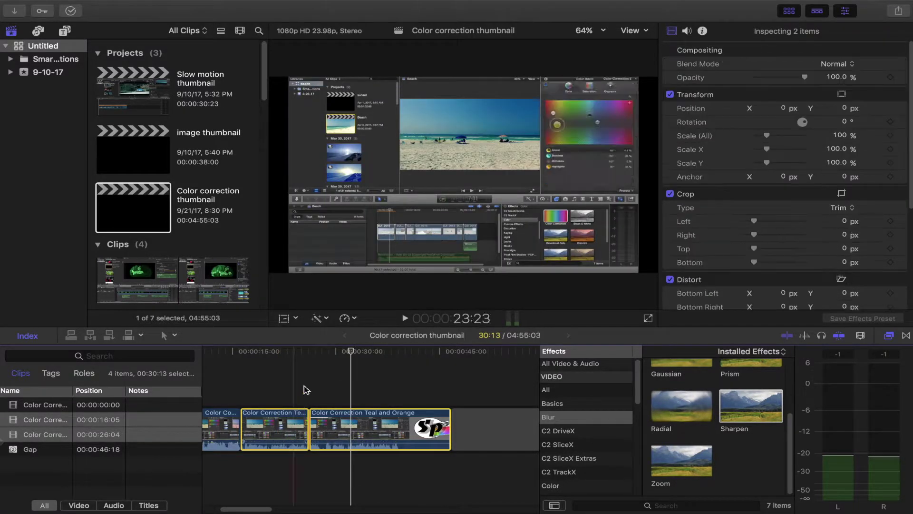
{"action": "scroll", "coordinate": [333, 390], "scroll_direction": "left", "scroll_amount": 4}
{"action": "left_click", "coordinate": [300, 405]}
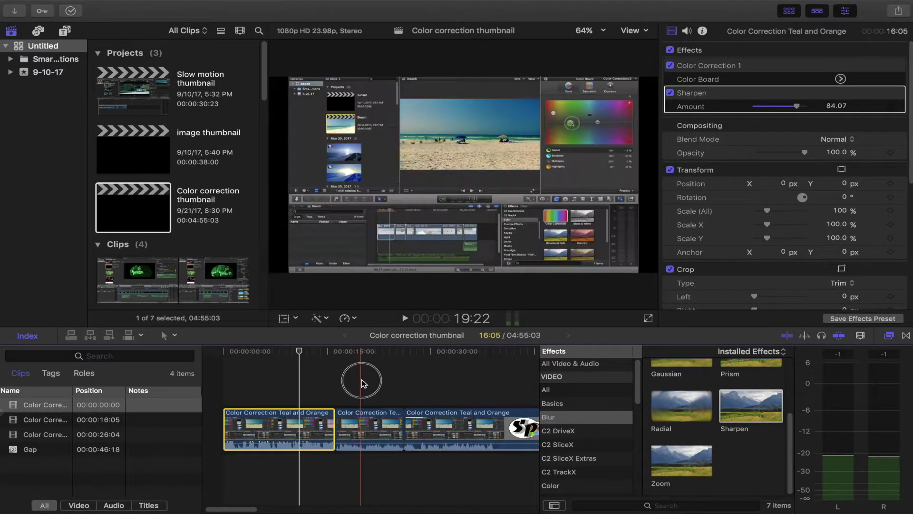
Open Paste Attributes for the second clip, showing Color Correction 1, Sharpen and Limiter
{"action": "left_click", "coordinate": [361, 425]}
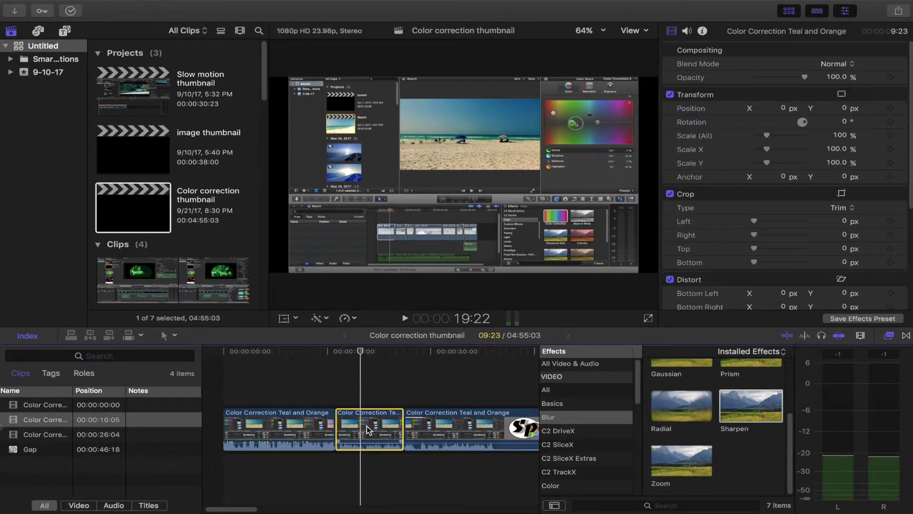
{"action": "key", "text": "super+shift+v"}
{"action": "left_click_drag", "start_coordinate": [476, 53], "coordinate": [525, 58]}
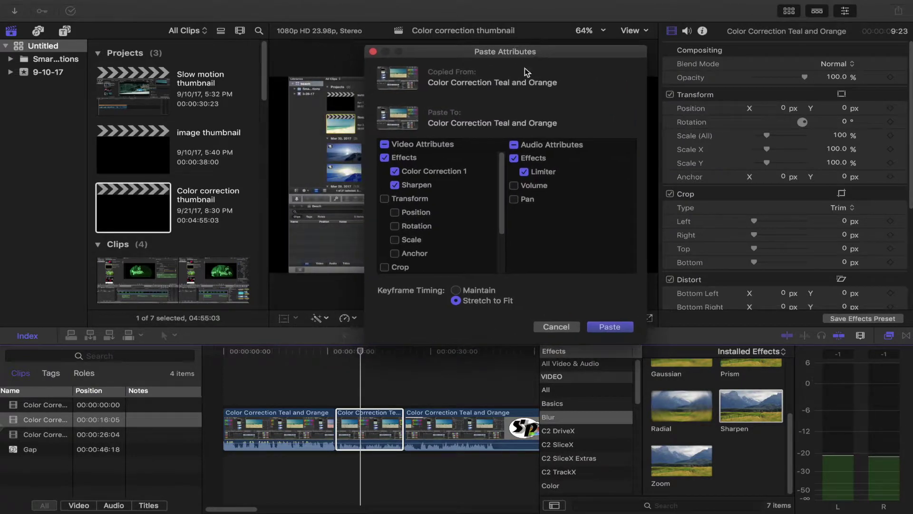
Paste only Color Correction 1 and Sharpen onto the middle clip, excluding the Limiter
{"action": "left_click", "coordinate": [395, 186]}
{"action": "left_click", "coordinate": [394, 171]}
{"action": "left_click", "coordinate": [394, 187]}
{"action": "left_click", "coordinate": [394, 171]}
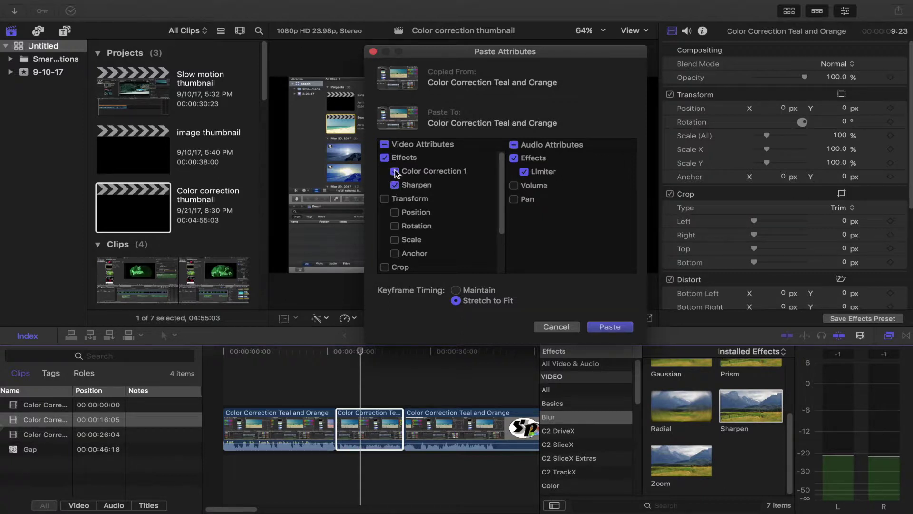
{"action": "left_click", "coordinate": [385, 145]}
{"action": "left_click", "coordinate": [384, 144]}
{"action": "left_click", "coordinate": [513, 157]}
{"action": "scroll", "coordinate": [423, 185], "scroll_direction": "down", "scroll_amount": 2}
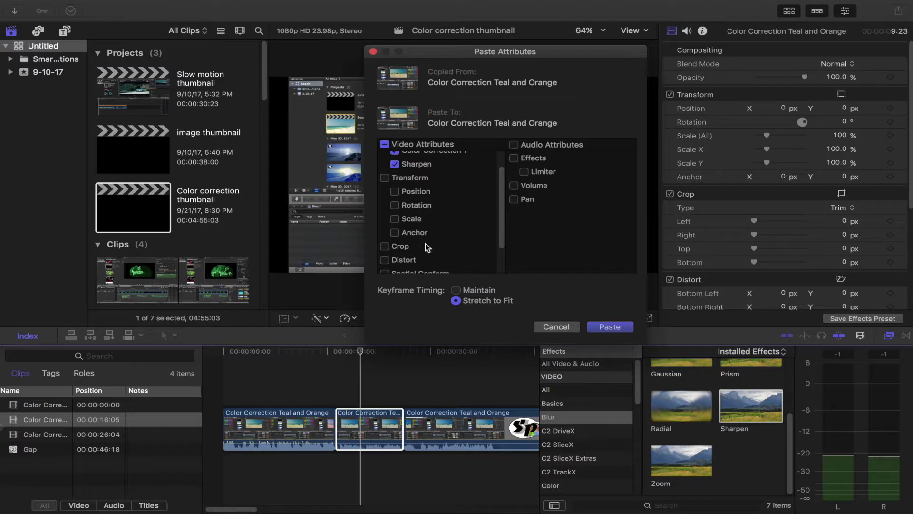
{"action": "scroll", "coordinate": [425, 243], "scroll_direction": "down", "scroll_amount": 3}
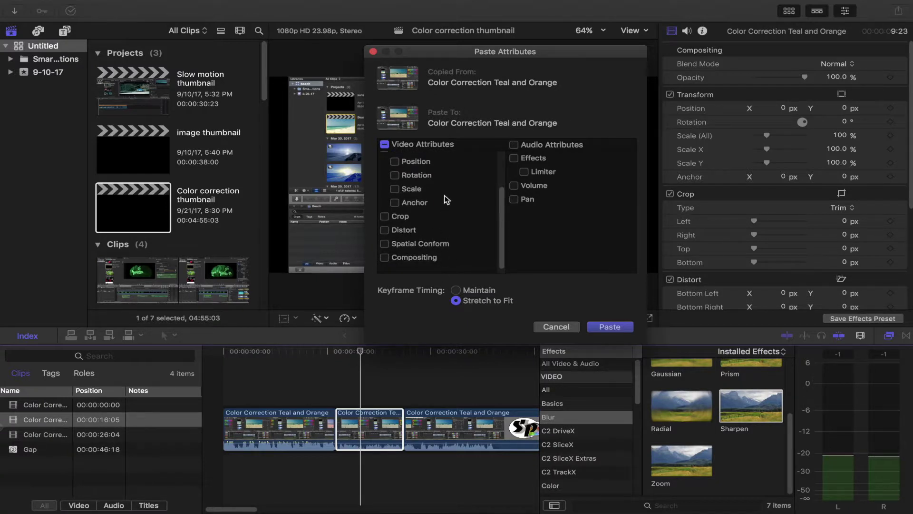
{"action": "scroll", "coordinate": [444, 195], "scroll_direction": "up", "scroll_amount": 3}
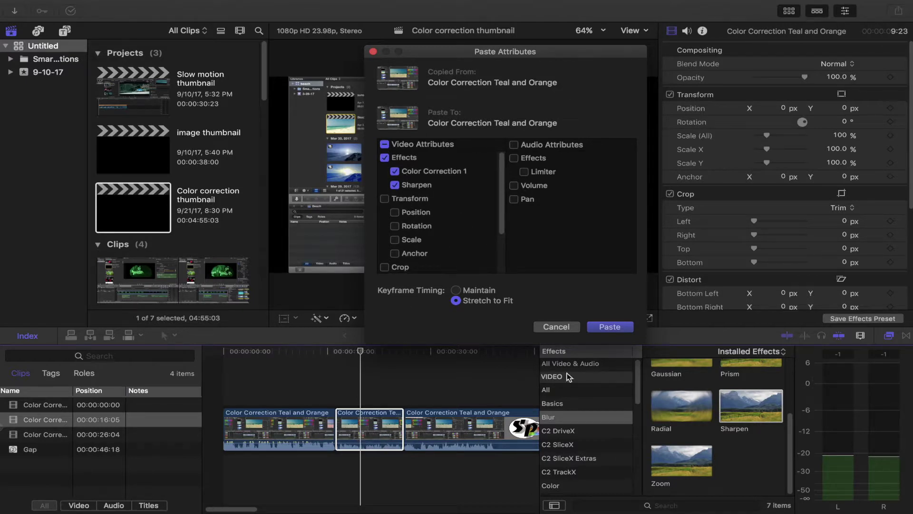
{"action": "left_click", "coordinate": [606, 327]}
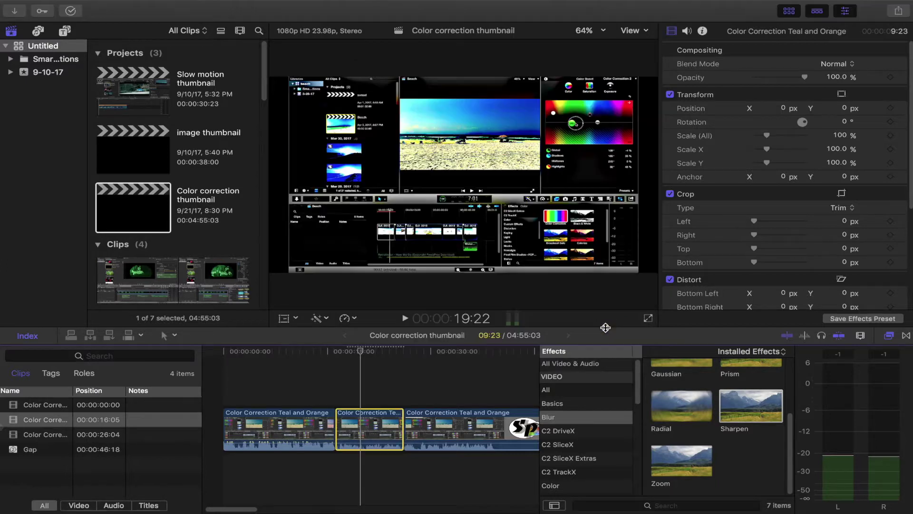
Open Remove Attributes for the middle clip, with Color Correction and Sharpen checked
{"action": "left_click", "coordinate": [381, 386]}
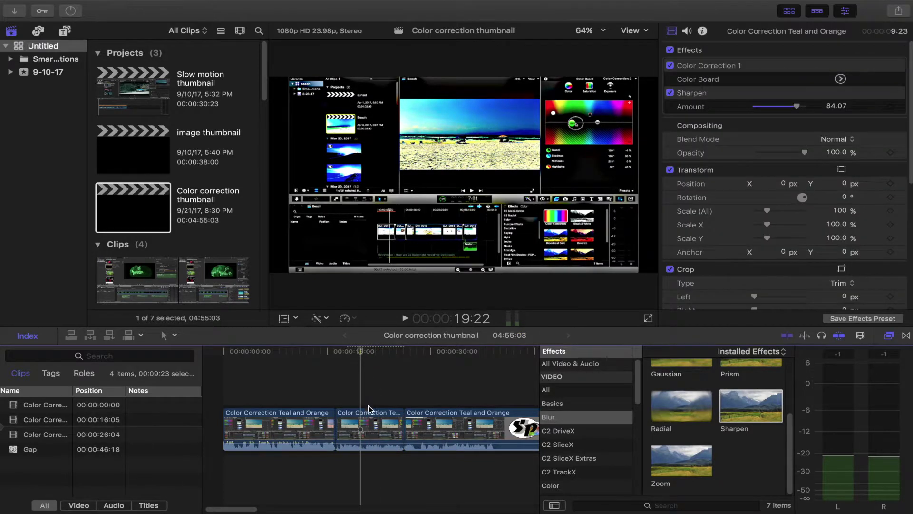
{"action": "left_click", "coordinate": [369, 415]}
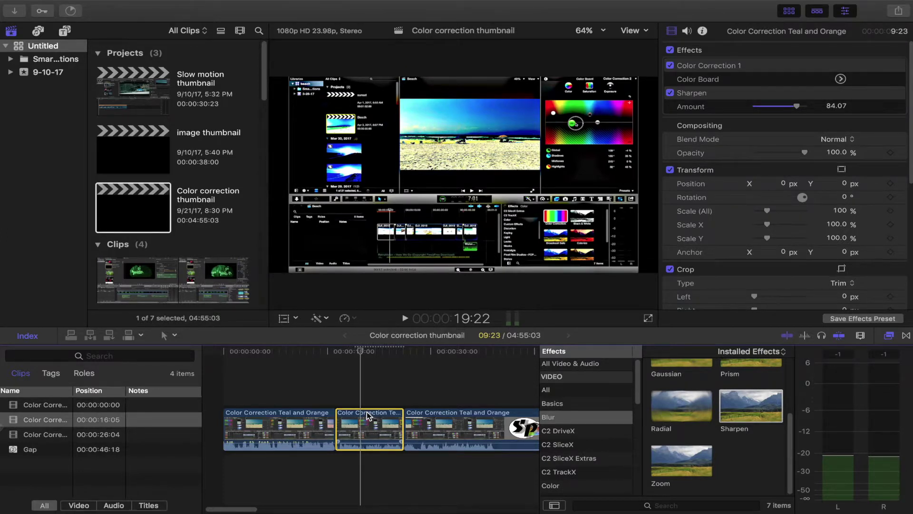
{"action": "key", "text": "shift+super+x"}
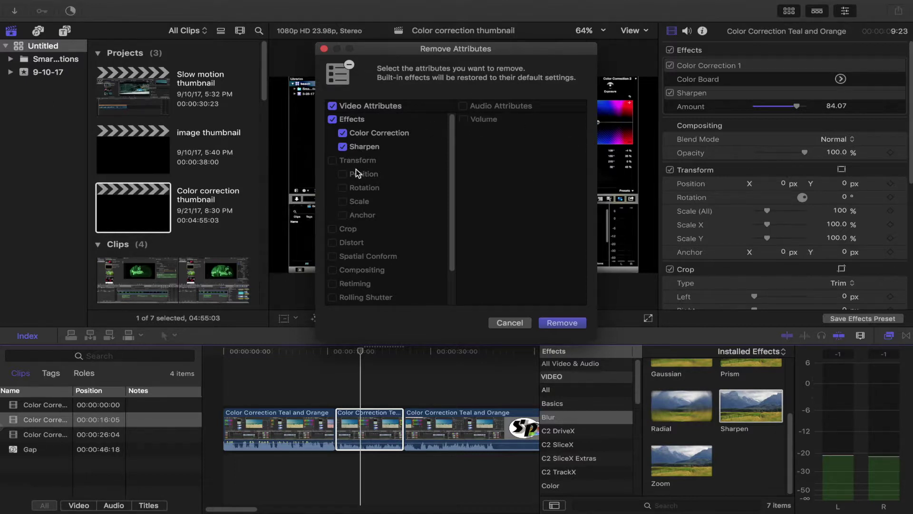
Remove only Color Correction 1 from the middle clip, keeping Sharpen
{"action": "left_click", "coordinate": [342, 146]}
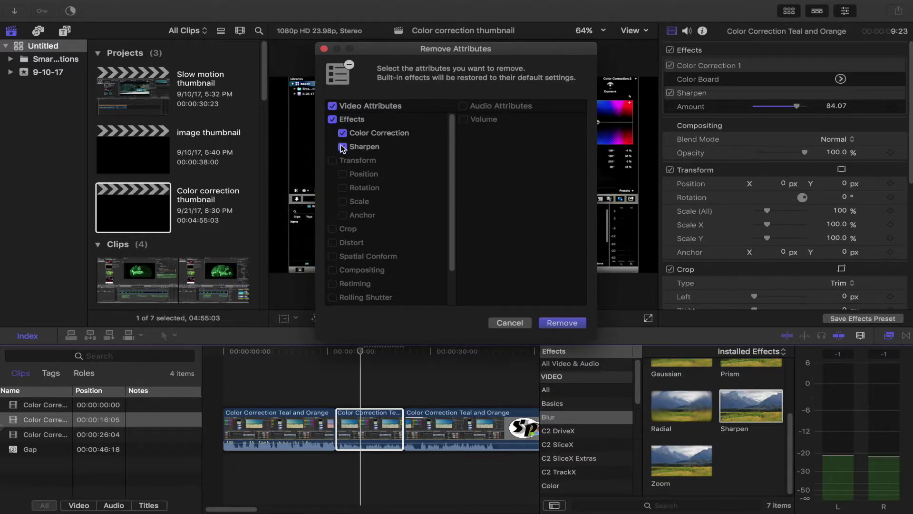
{"action": "left_click", "coordinate": [552, 323]}
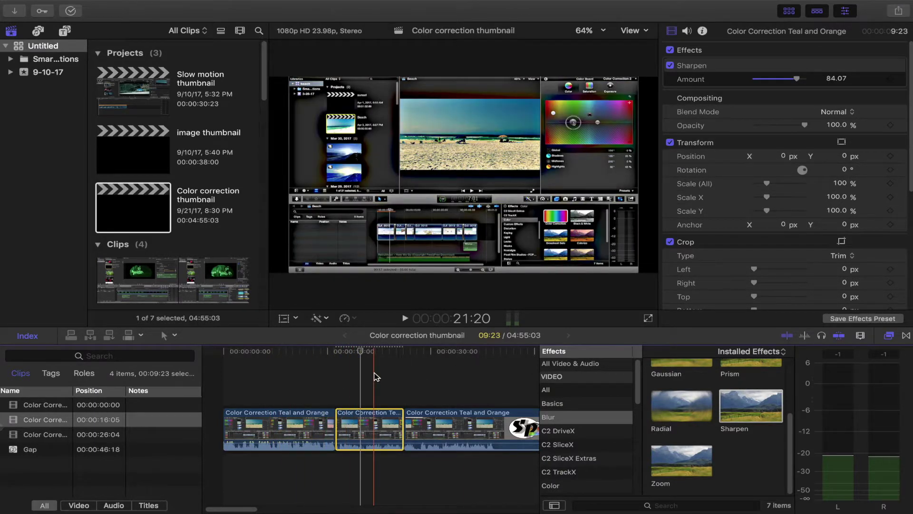
{"action": "left_click", "coordinate": [374, 377]}
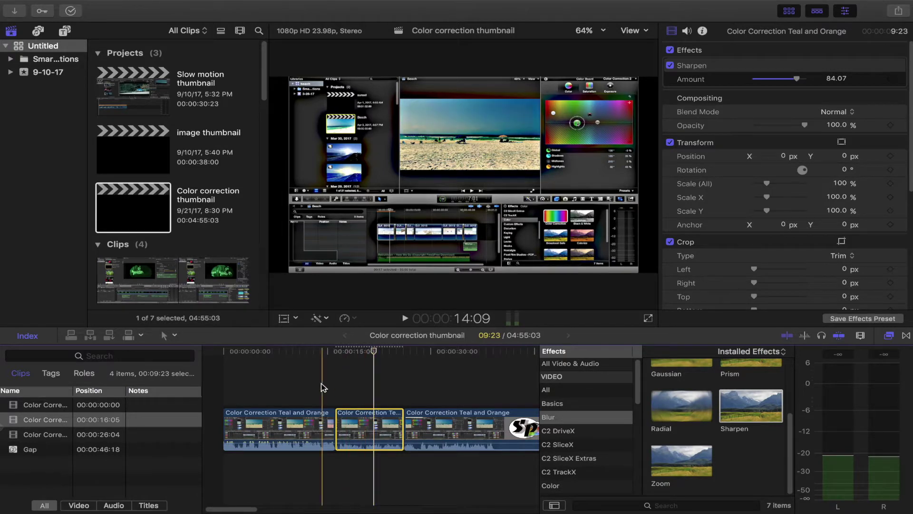
Compare the first clip's two effects with the middle clip's remaining Sharpen 84.07
{"action": "left_click", "coordinate": [313, 394]}
{"action": "left_click", "coordinate": [368, 398]}
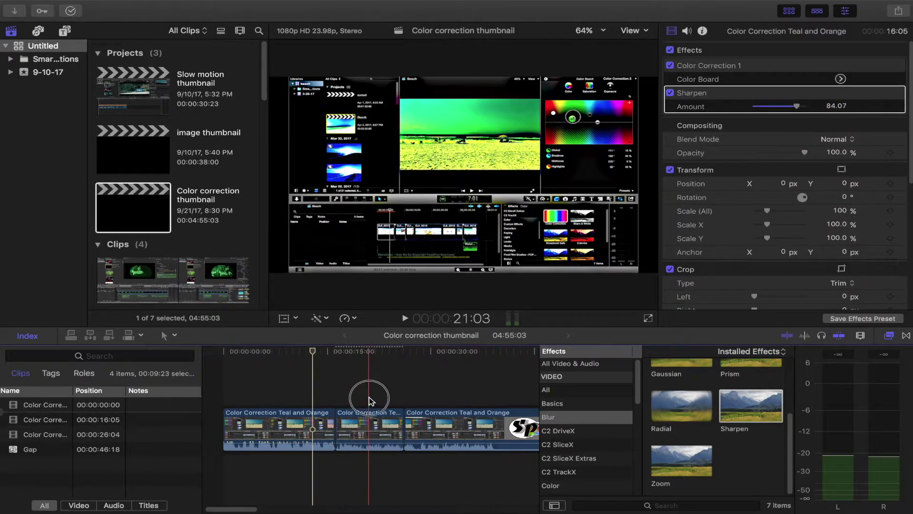
{"action": "left_click", "coordinate": [376, 430]}
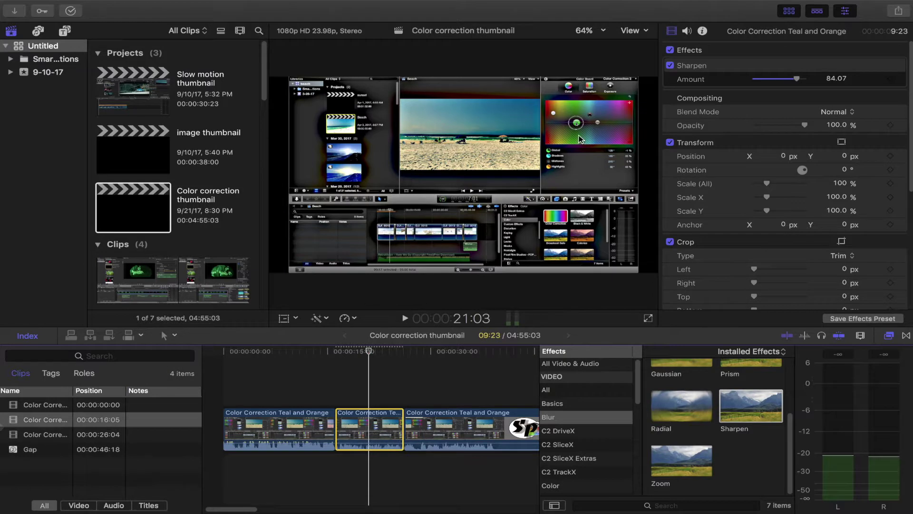
{"action": "left_click", "coordinate": [312, 366]}
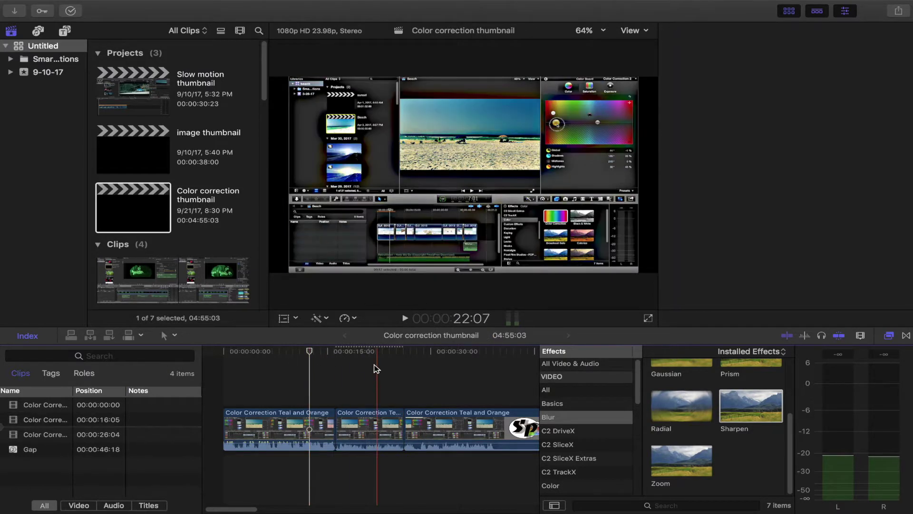
{"action": "left_click", "coordinate": [375, 367]}
{"action": "left_click", "coordinate": [383, 415]}
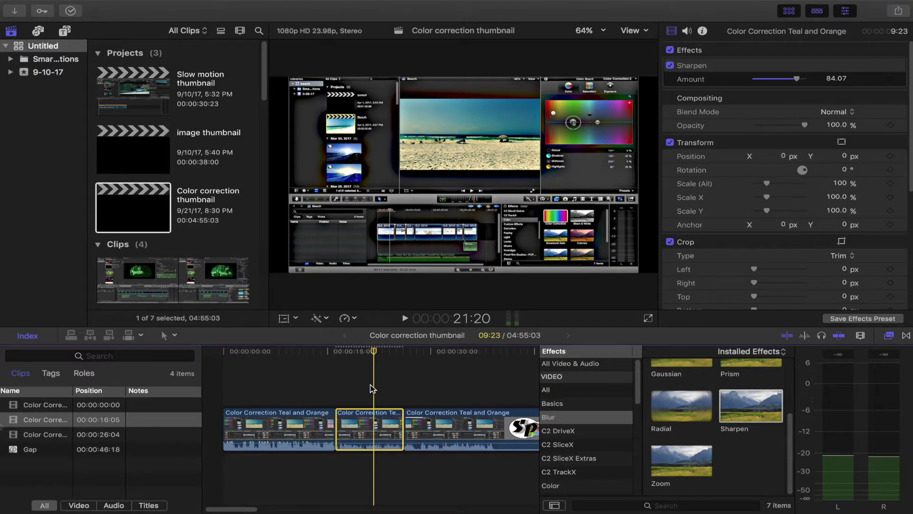
{"action": "key", "text": "Up"}
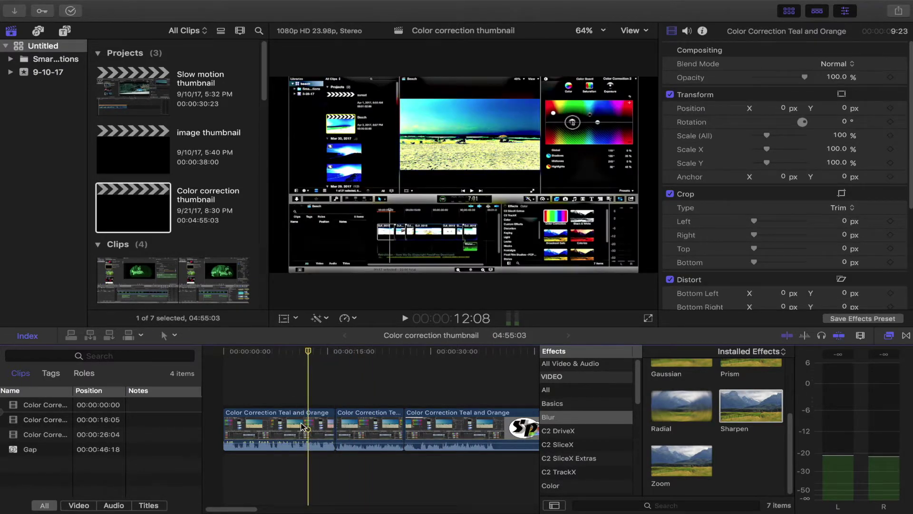
Marquee-select the second and third clips and bring up the Edit menu's paste commands
{"action": "left_click", "coordinate": [306, 431]}
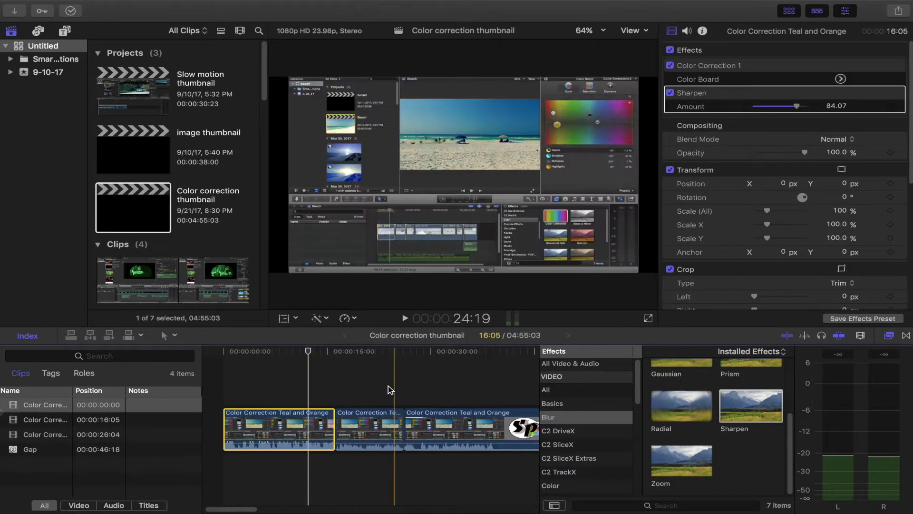
{"action": "left_click_drag", "start_coordinate": [374, 383], "coordinate": [444, 438]}
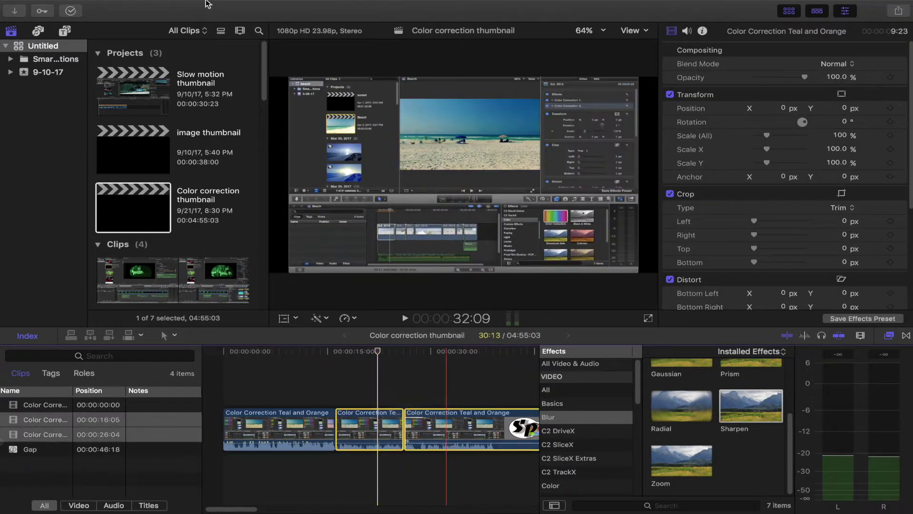
{"action": "left_click", "coordinate": [138, 6]}
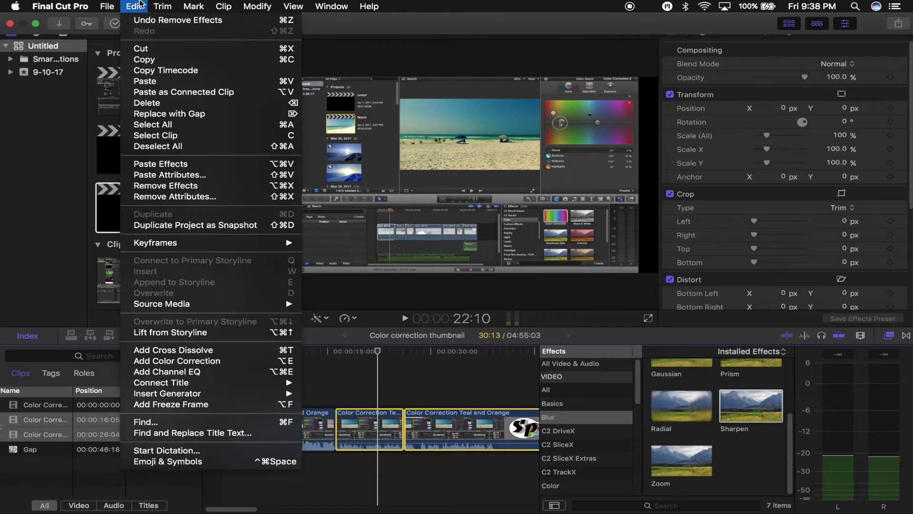
Review the Video Attributes list in Paste Attributes, then cancel without pasting anything
{"action": "left_click", "coordinate": [201, 179]}
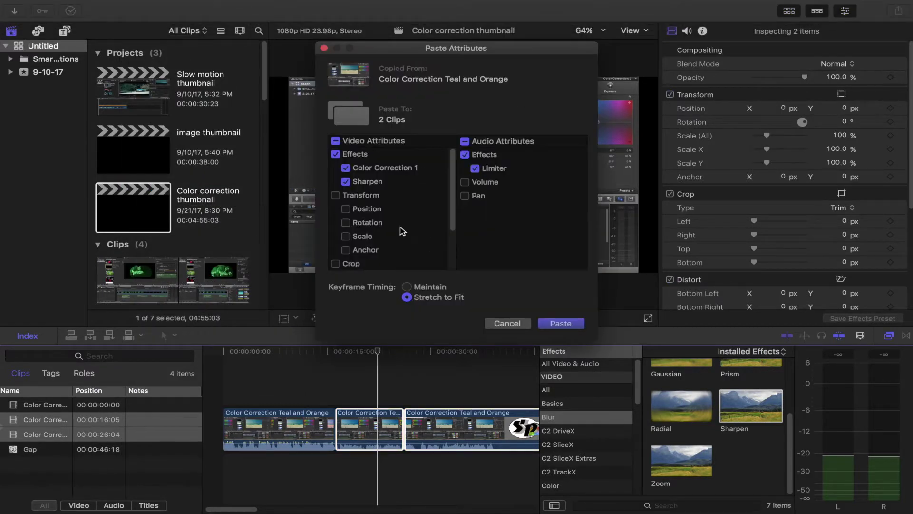
{"action": "scroll", "coordinate": [401, 227], "scroll_direction": "down", "scroll_amount": 1}
{"action": "scroll", "coordinate": [401, 228], "scroll_direction": "up", "scroll_amount": 1}
{"action": "scroll", "coordinate": [409, 221], "scroll_direction": "down", "scroll_amount": 3}
{"action": "scroll", "coordinate": [409, 221], "scroll_direction": "up", "scroll_amount": 3}
{"action": "left_click", "coordinate": [499, 323]}
{"action": "scroll", "coordinate": [437, 396], "scroll_direction": "right", "scroll_amount": 5}
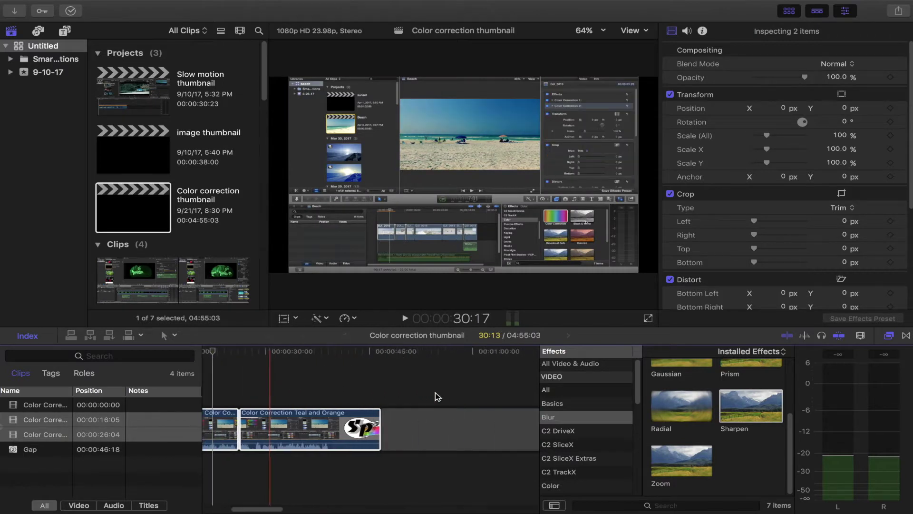
{"action": "scroll", "coordinate": [438, 396], "scroll_direction": "left", "scroll_amount": 5}
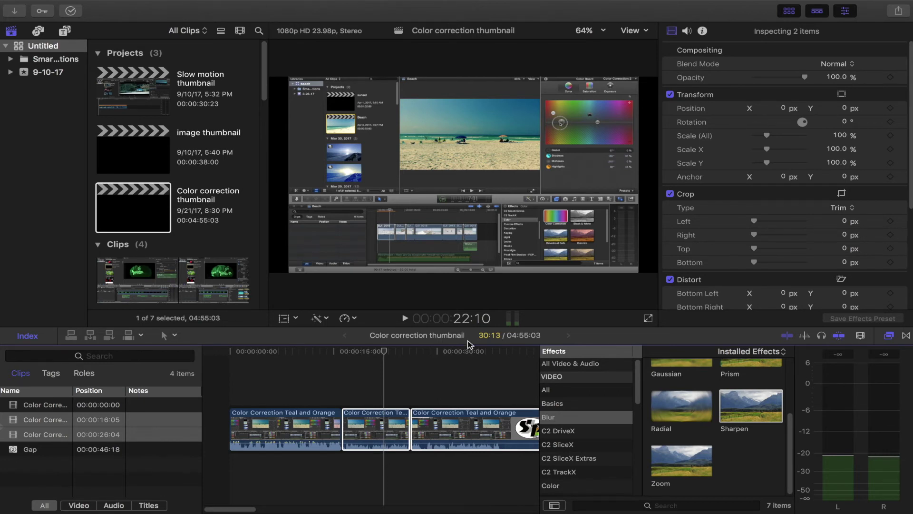
{"action": "scroll", "coordinate": [452, 404], "scroll_direction": "right", "scroll_amount": 5}
{"action": "scroll", "coordinate": [454, 404], "scroll_direction": "left", "scroll_amount": 5}
{"action": "scroll", "coordinate": [454, 404], "scroll_direction": "right", "scroll_amount": 1}
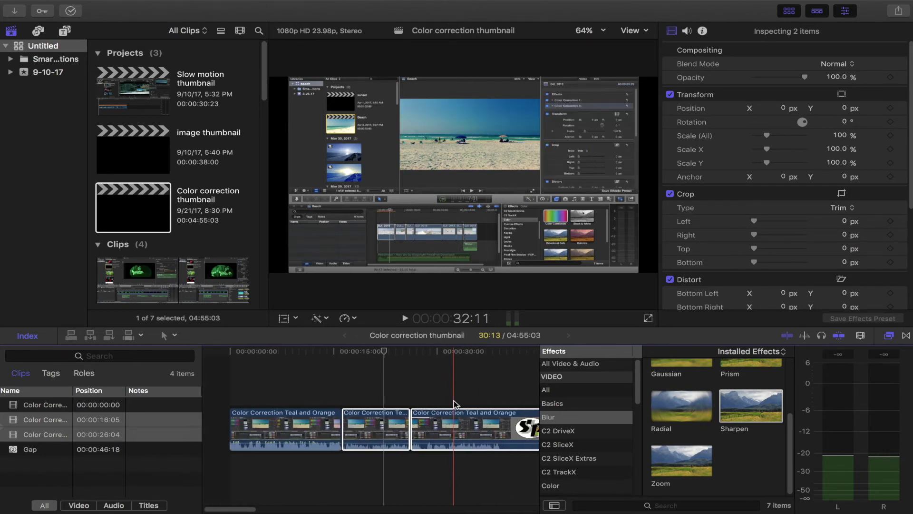